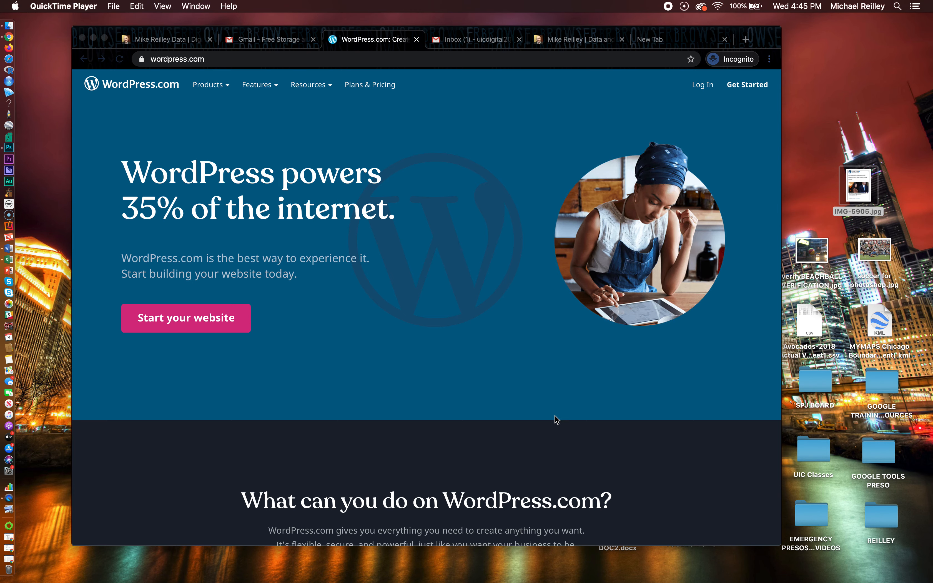
Scroll the homepage down to the plans section listing Free, Personal, Premium, Business and eCommerce
{"action": "scroll", "coordinate": [557, 419], "scroll_direction": "down", "scroll_amount": 5}
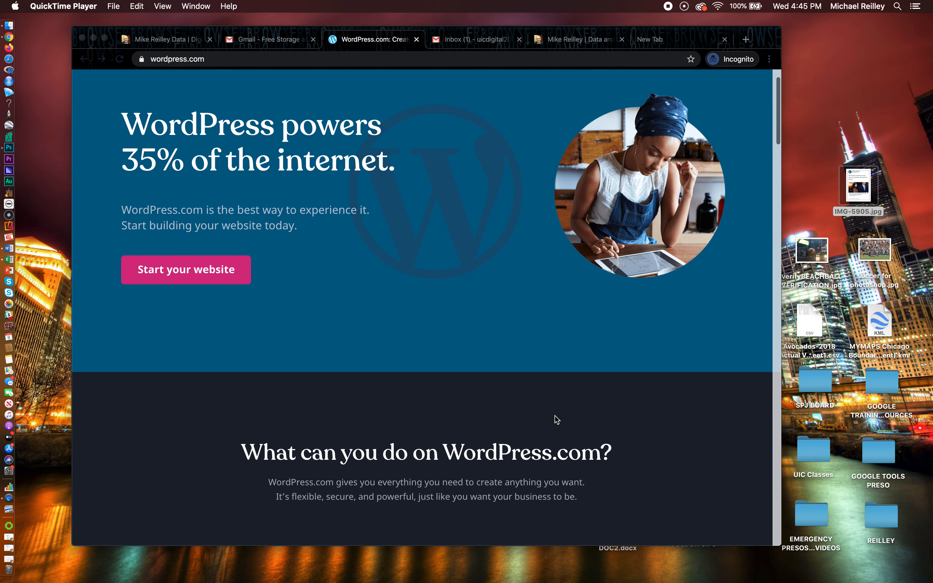
{"action": "scroll", "coordinate": [556, 419], "scroll_direction": "down", "scroll_amount": 10}
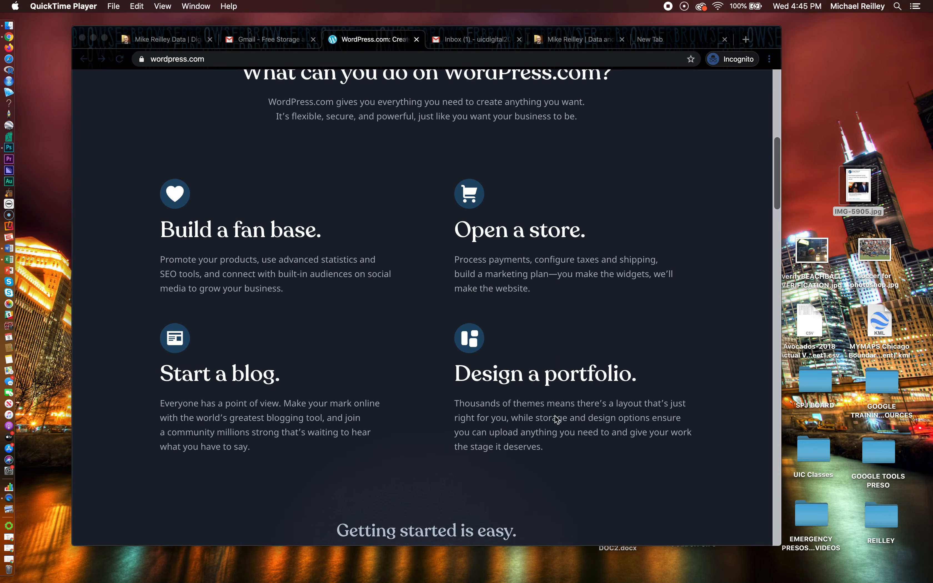
{"action": "scroll", "coordinate": [556, 419], "scroll_direction": "down", "scroll_amount": 8}
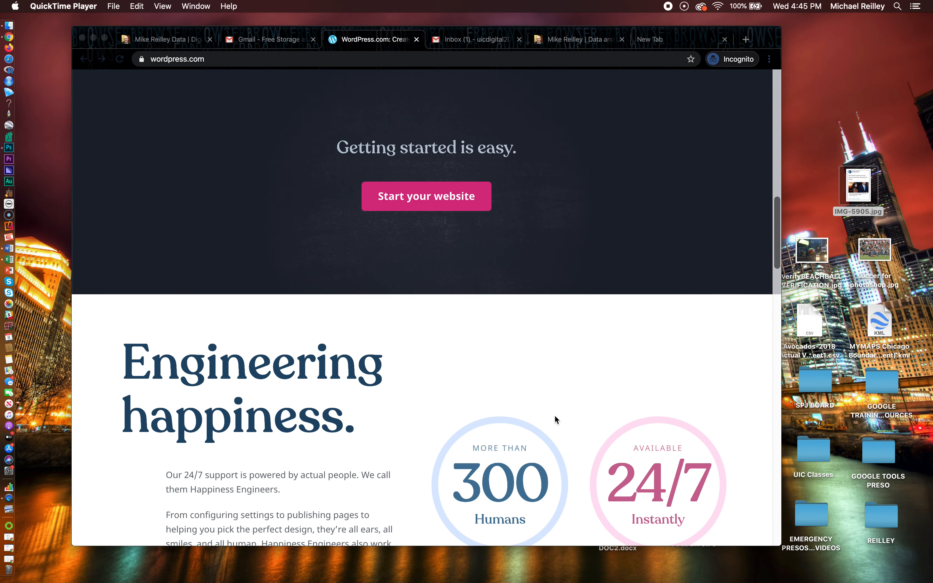
{"action": "scroll", "coordinate": [554, 415], "scroll_direction": "down", "scroll_amount": 20}
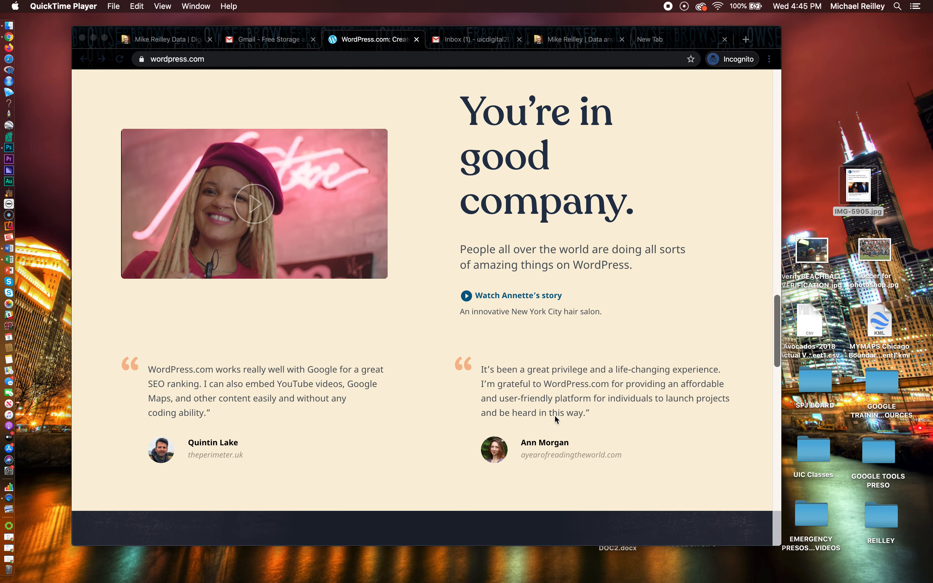
{"action": "scroll", "coordinate": [555, 417], "scroll_direction": "down", "scroll_amount": 6}
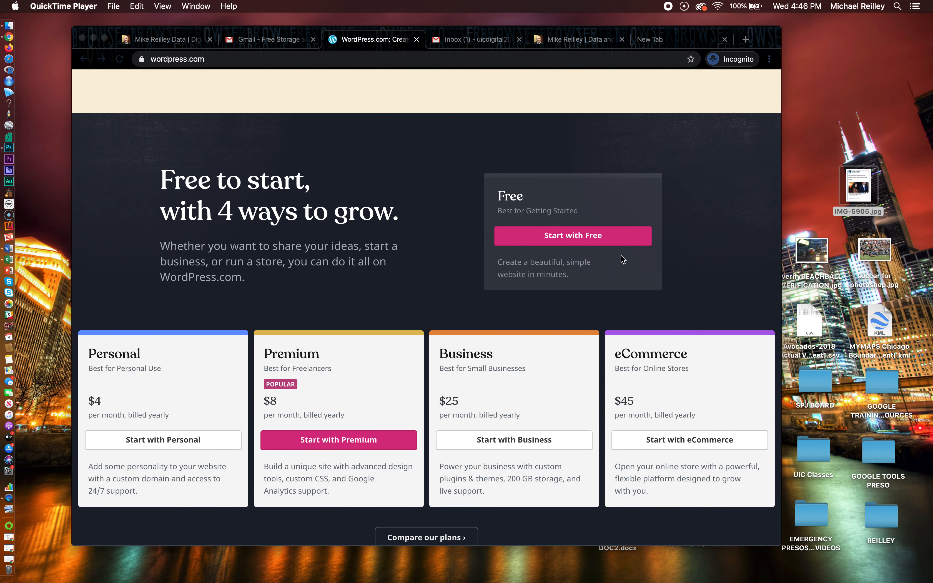
{"action": "left_click", "coordinate": [575, 238]}
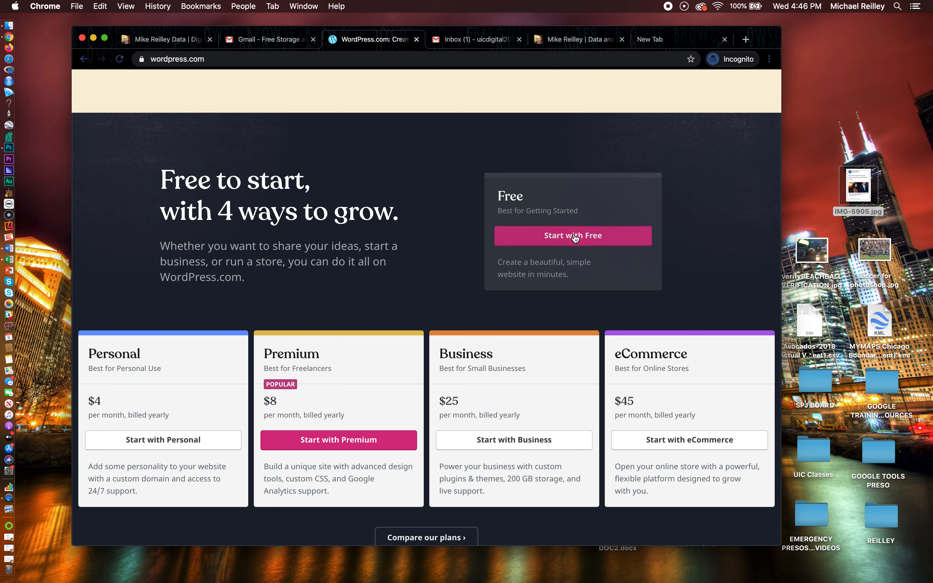
Start the free signup and enter the account's e-mail address
{"action": "left_click", "coordinate": [575, 238]}
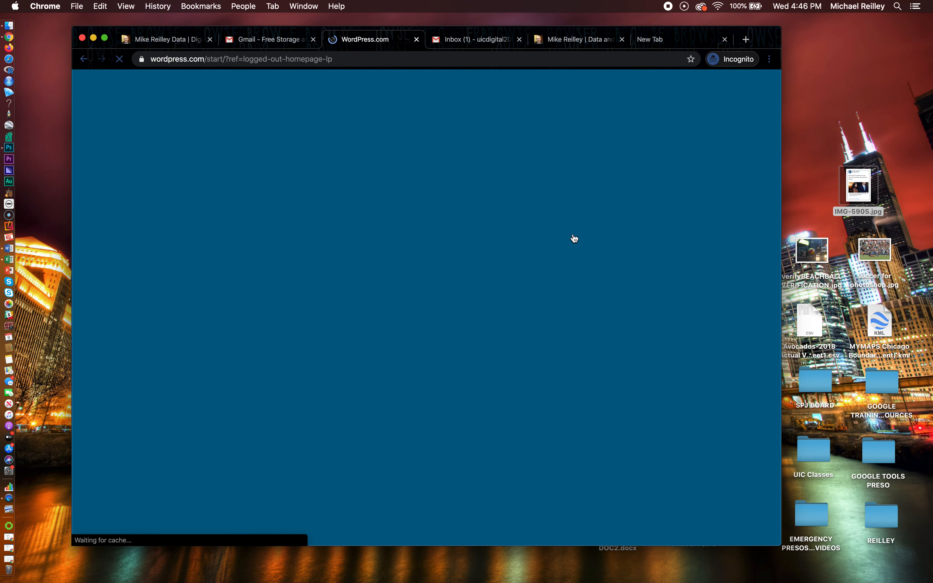
{"action": "left_click", "coordinate": [376, 167]}
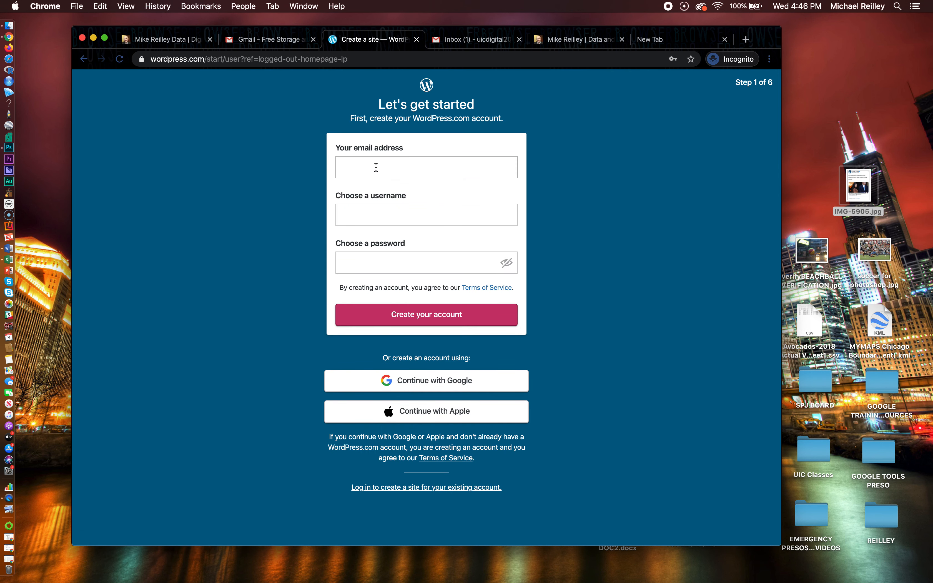
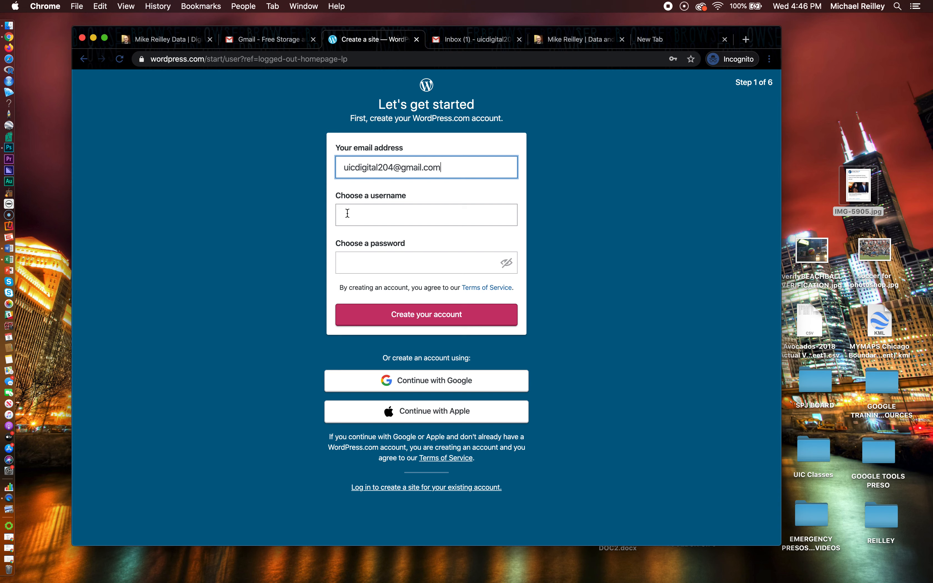
Fill in the account username and password
{"action": "left_click", "coordinate": [347, 213]}
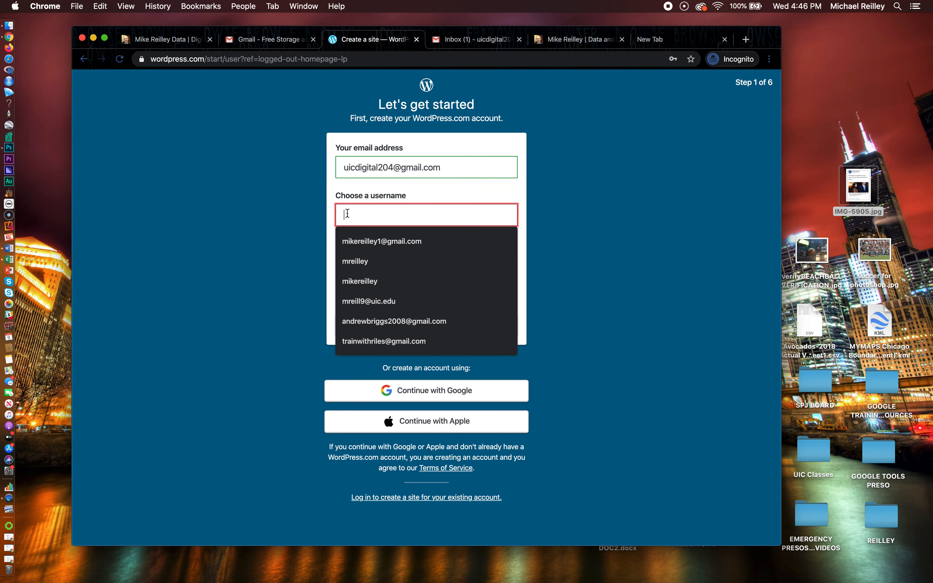
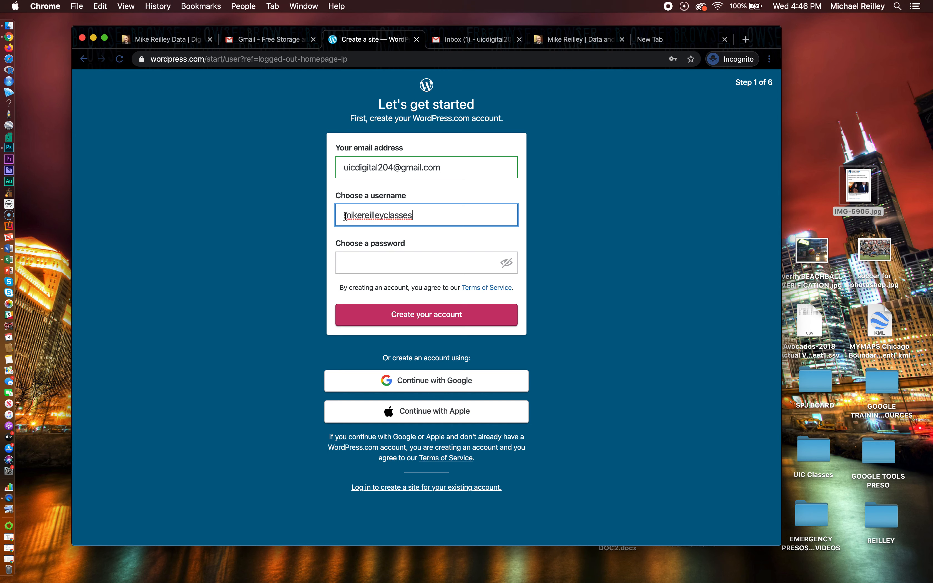
{"action": "left_click", "coordinate": [344, 262]}
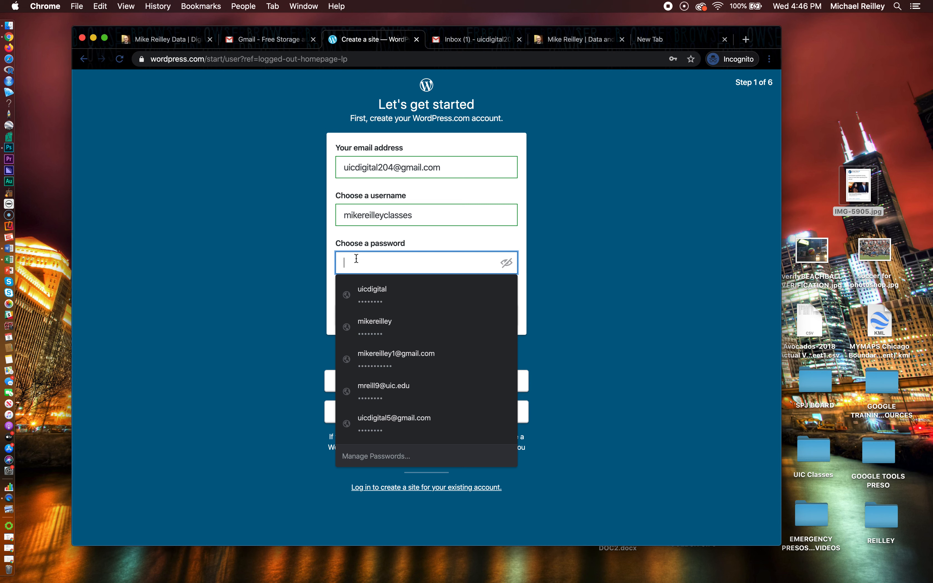
{"action": "type", "text": "••••••"}
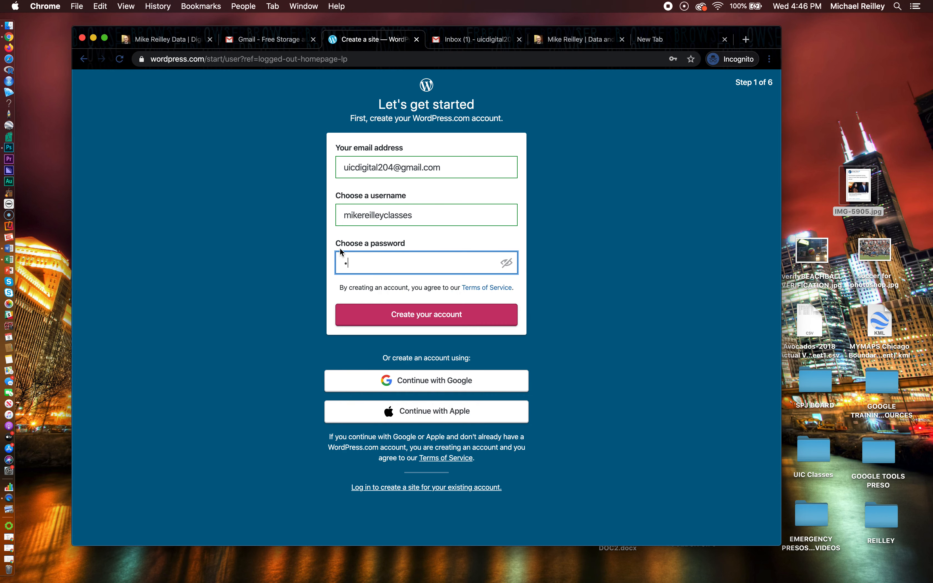
{"action": "type", "text": "•"}
Create the account, choose Blog as the site type, and pick Local as its topic
{"action": "left_click", "coordinate": [433, 317]}
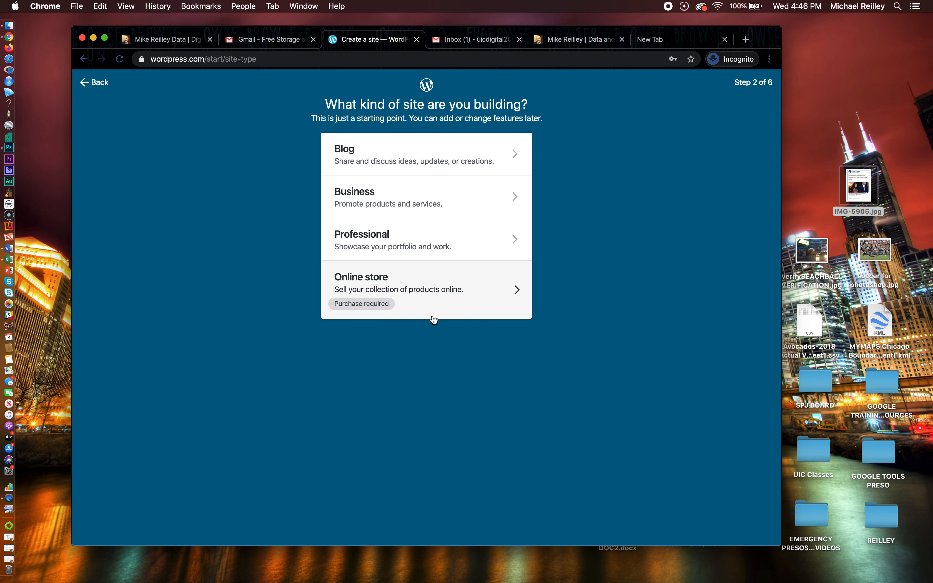
{"action": "left_click", "coordinate": [350, 152]}
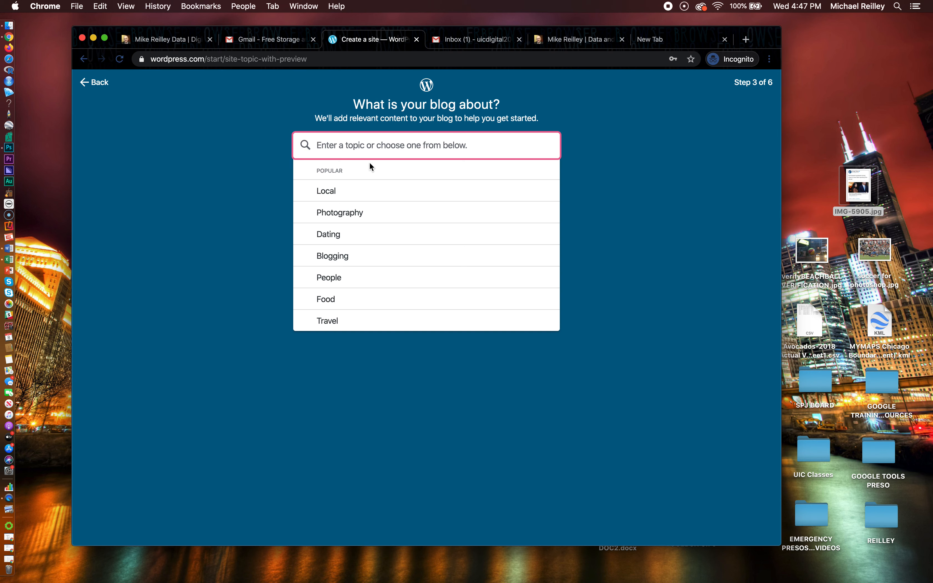
{"action": "left_click", "coordinate": [328, 192]}
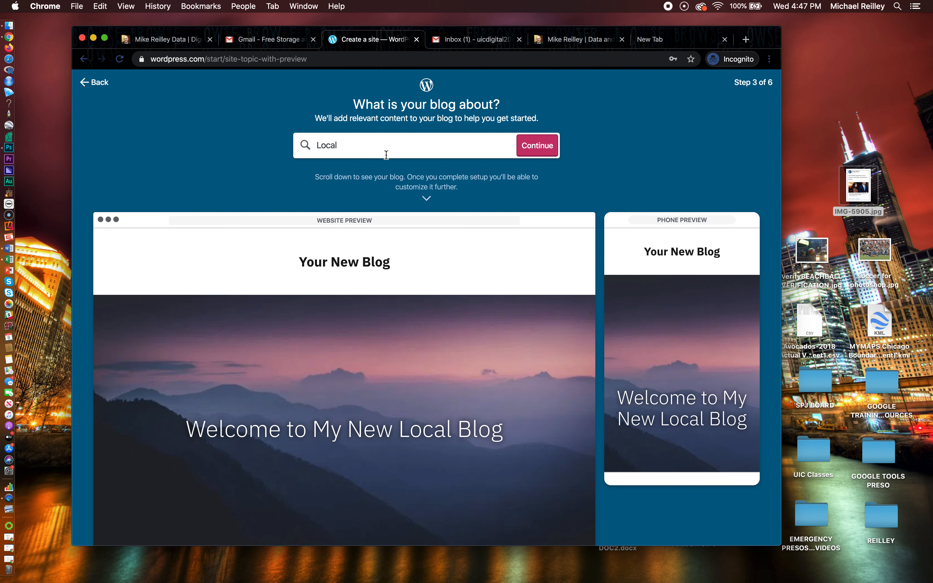
Title the blog with the owner's name plus 'Digital Journalism' and continue to domains
{"action": "left_click", "coordinate": [539, 148]}
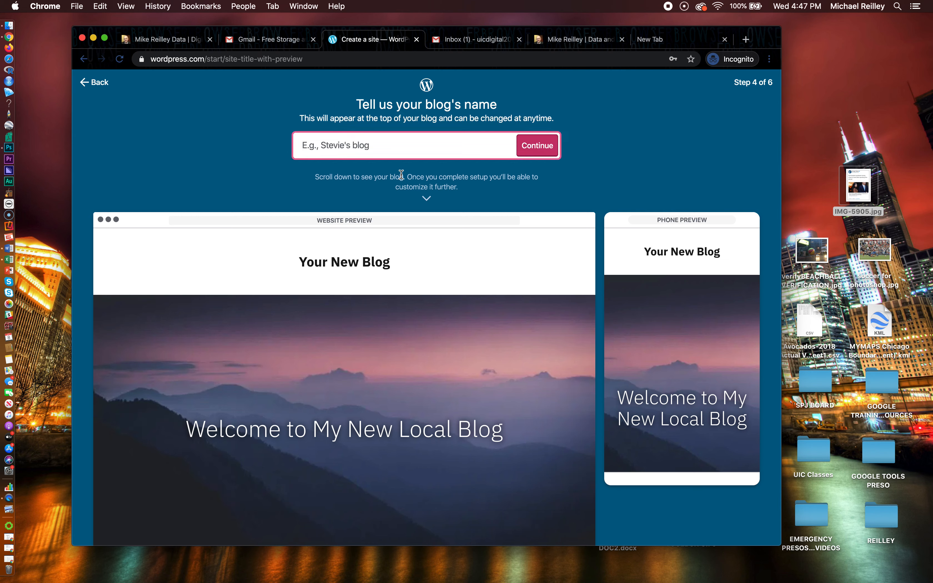
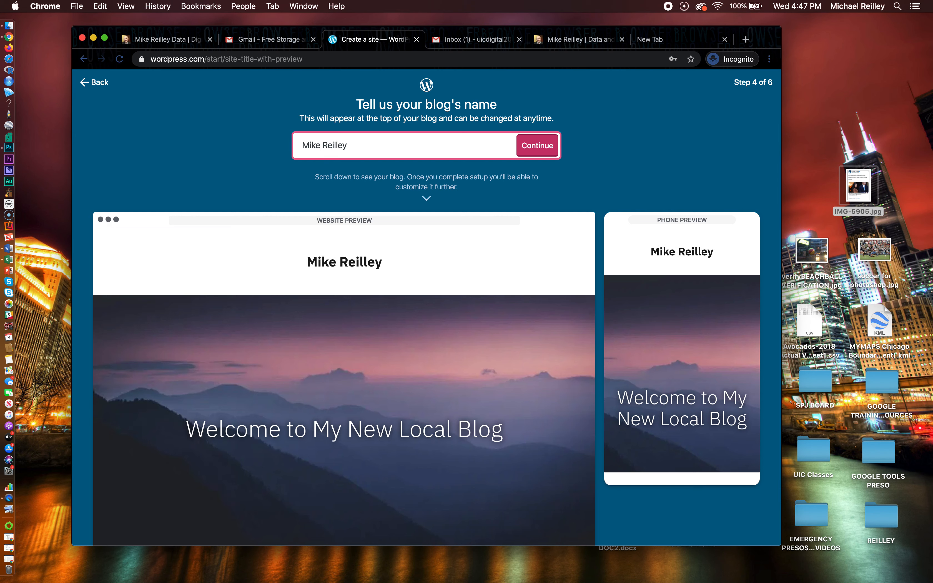
{"action": "type", "text": "Digital Jou"}
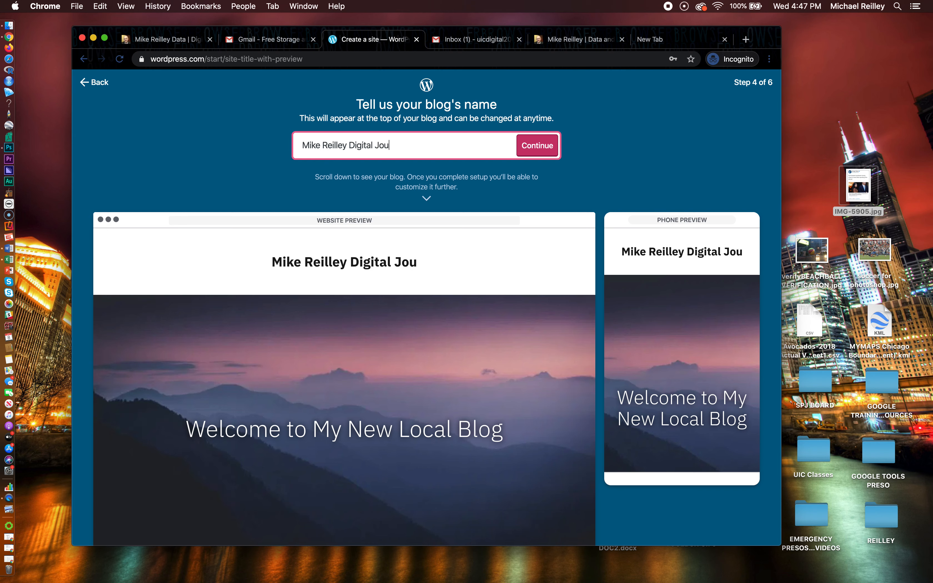
{"action": "type", "text": "rnalism"}
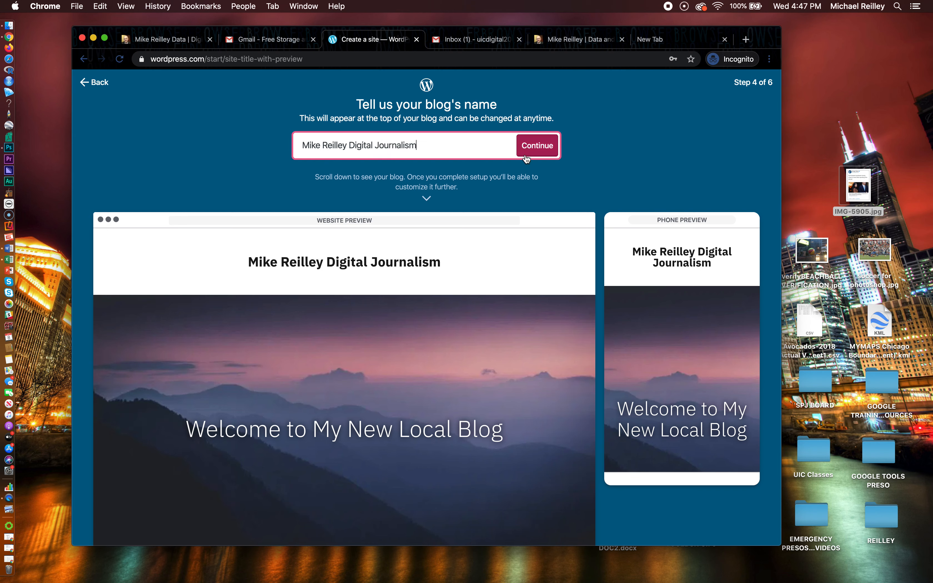
{"action": "left_click", "coordinate": [536, 150]}
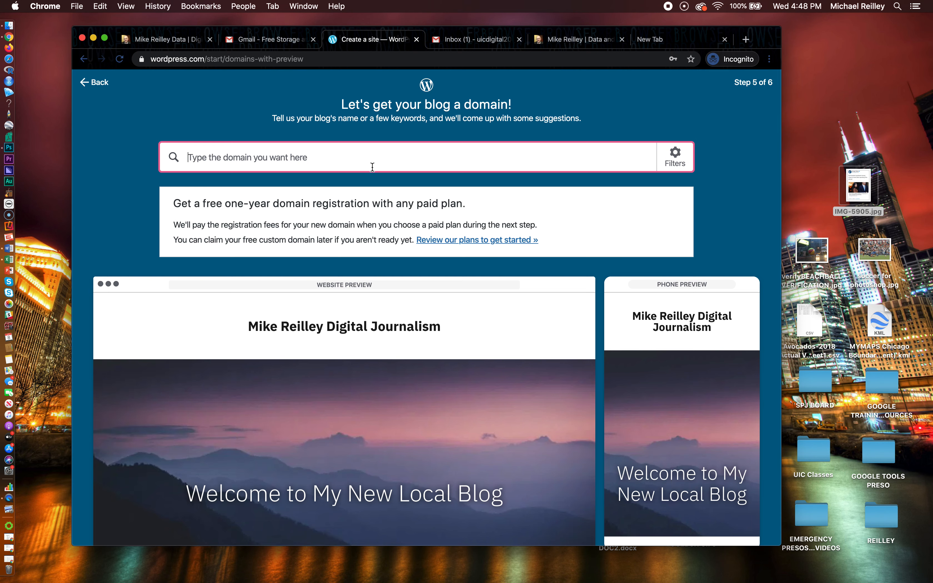
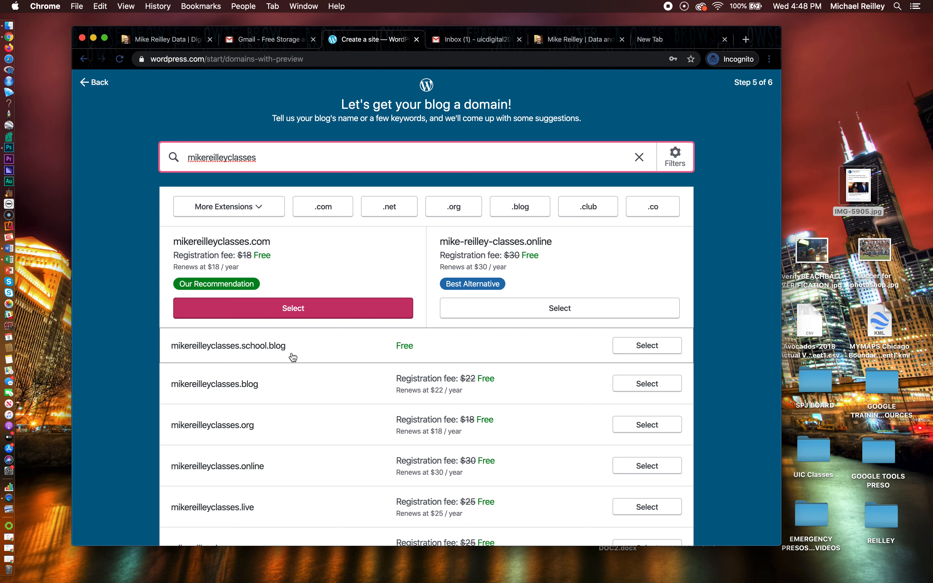
Search domains with the username as keyword and select the free .school.blog address
{"action": "left_click", "coordinate": [650, 346]}
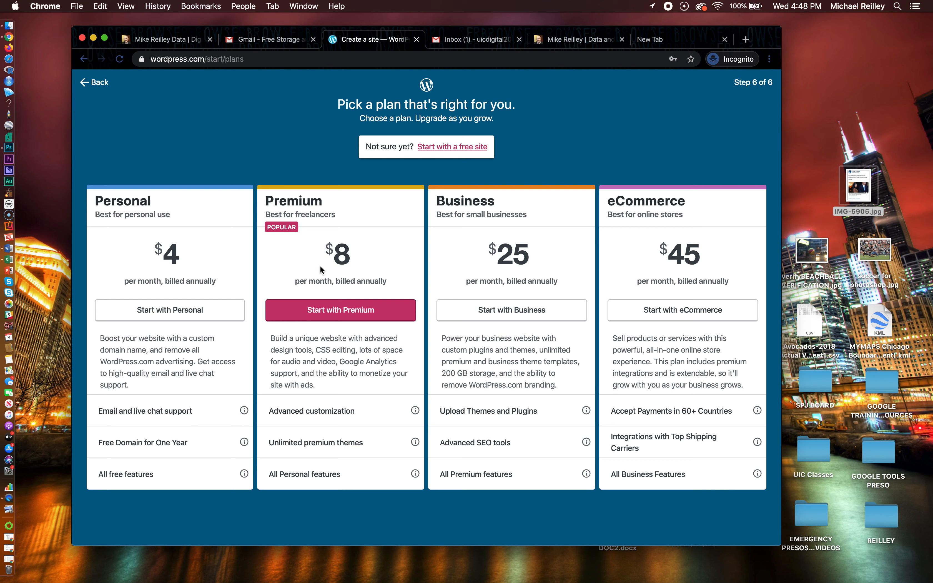
Choose 'Start with a free site' instead of a paid plan
{"action": "left_click", "coordinate": [441, 149]}
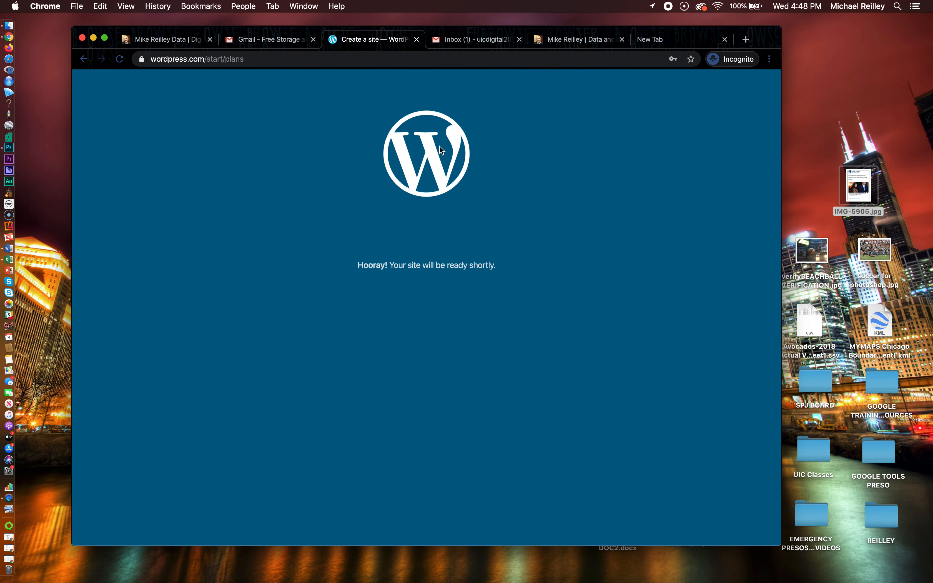